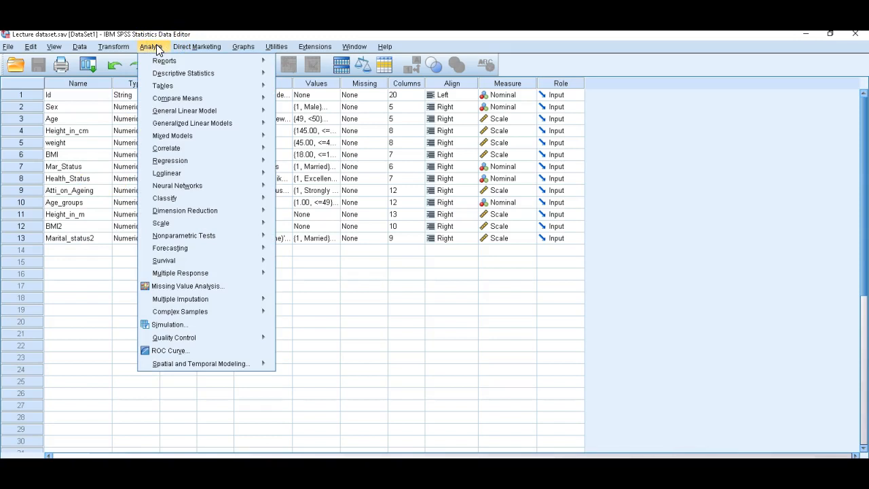
- Open the Frequencies analysis and display its source variables by name instead of label
mouse_move(163, 76)
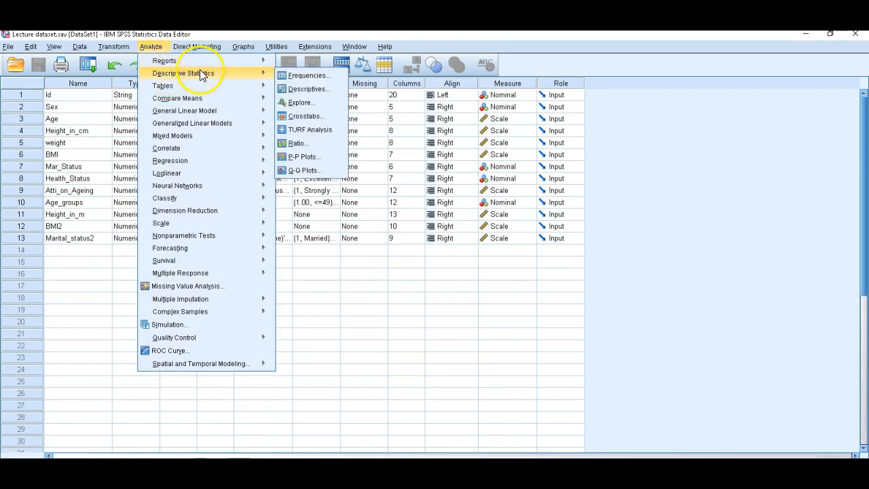
click(305, 77)
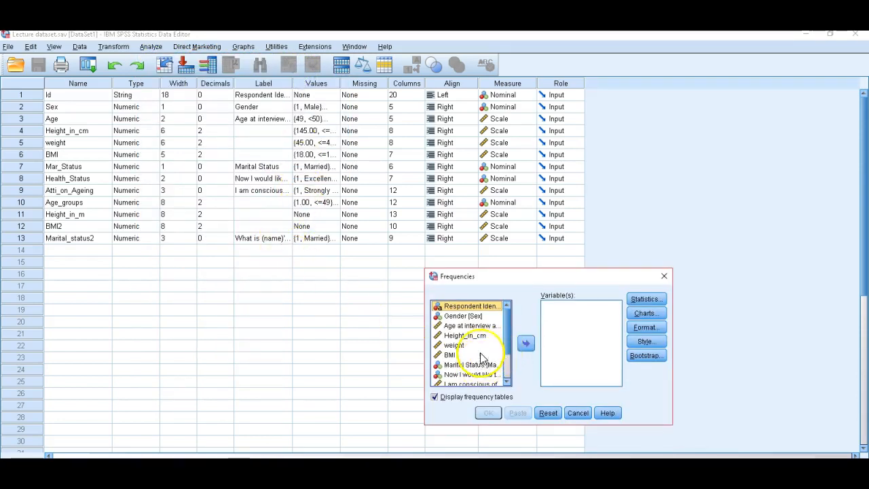
right_click(461, 309)
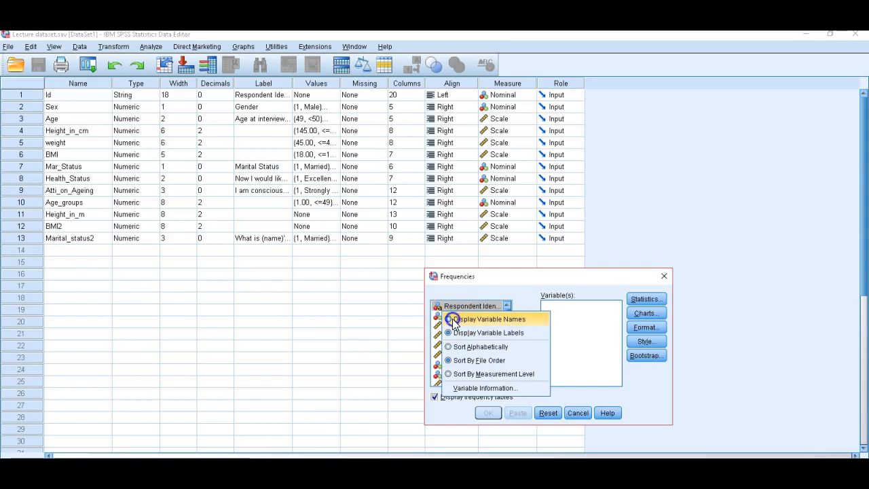
click(453, 318)
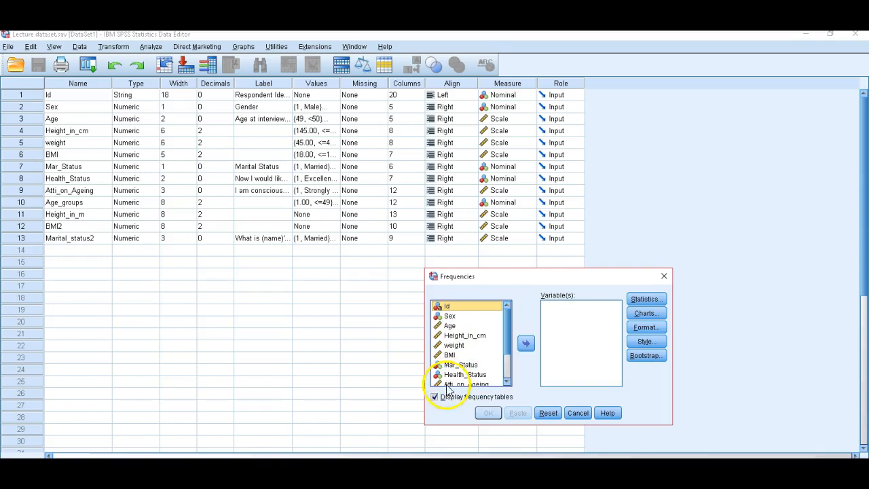
- Run a frequency table for Marital_status2 and bring the Output2 viewer window forward
scroll(445, 362, down, 2)
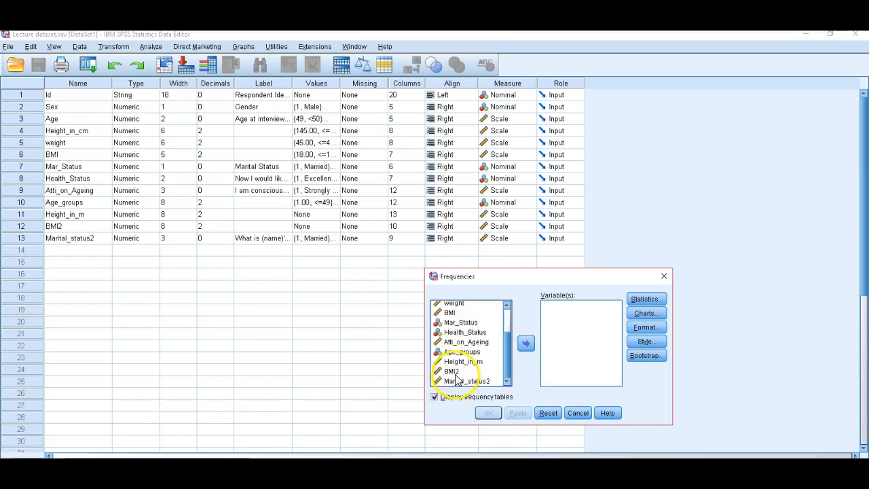
click(460, 382)
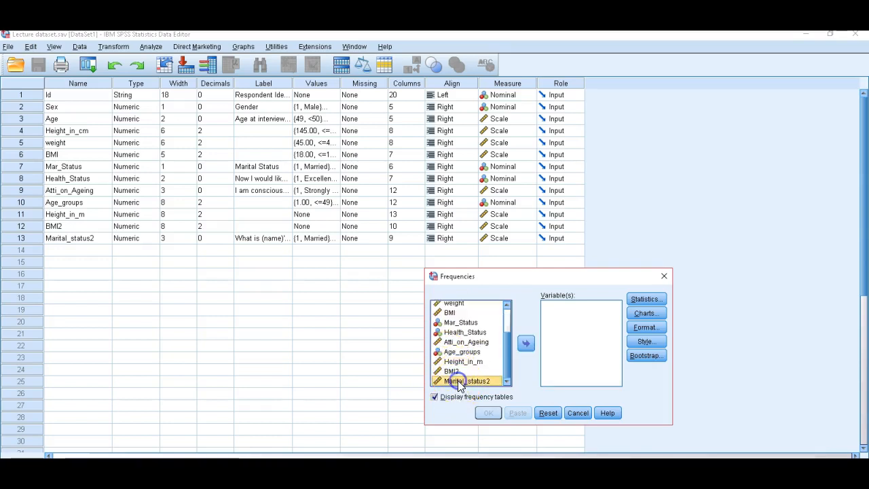
click(527, 344)
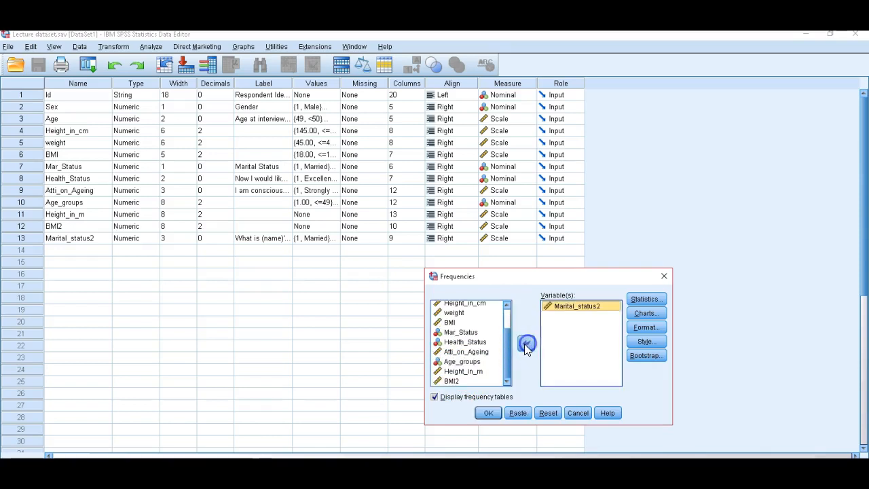
click(492, 413)
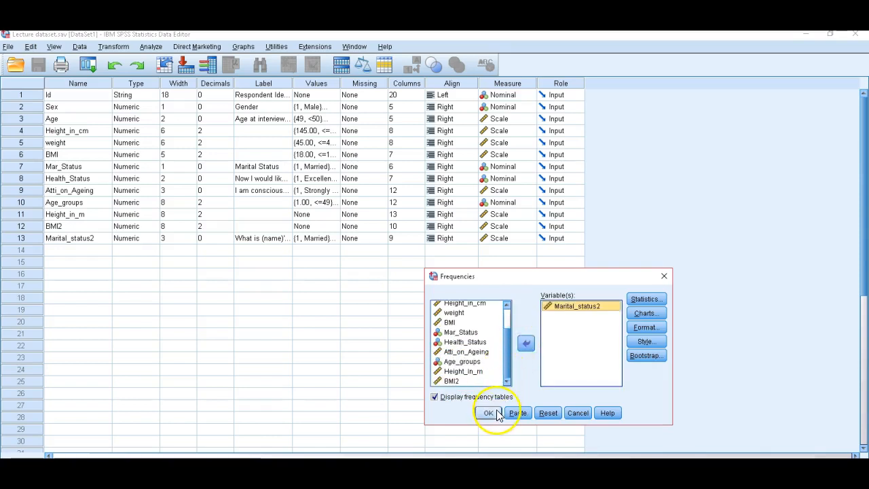
click(488, 413)
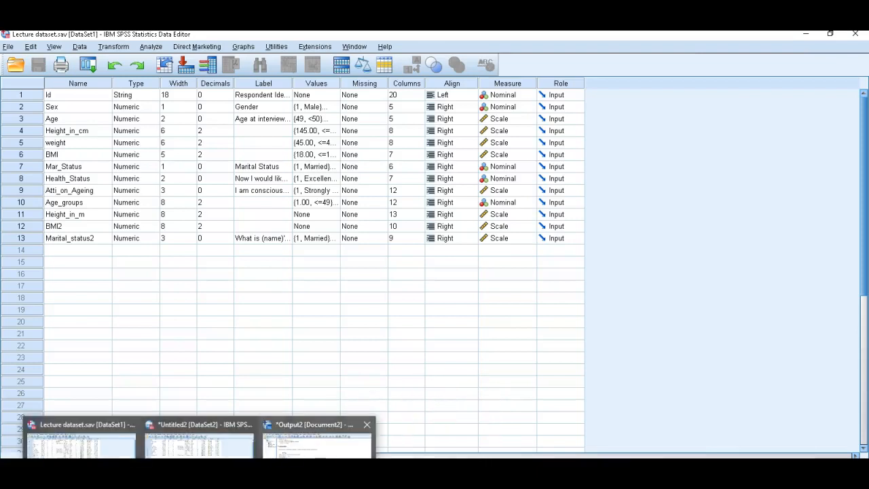
click(317, 438)
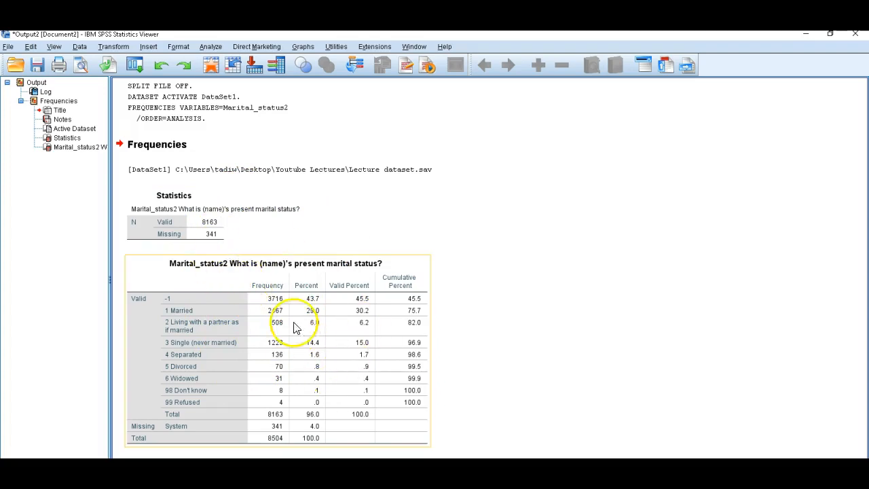
- Split the file by Sex with output organized by groups, displaying the source variables by name
click(81, 47)
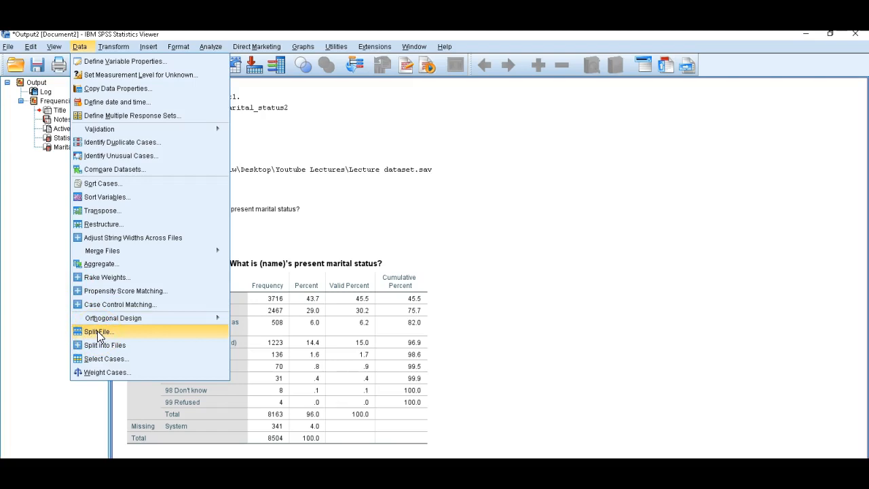
click(97, 330)
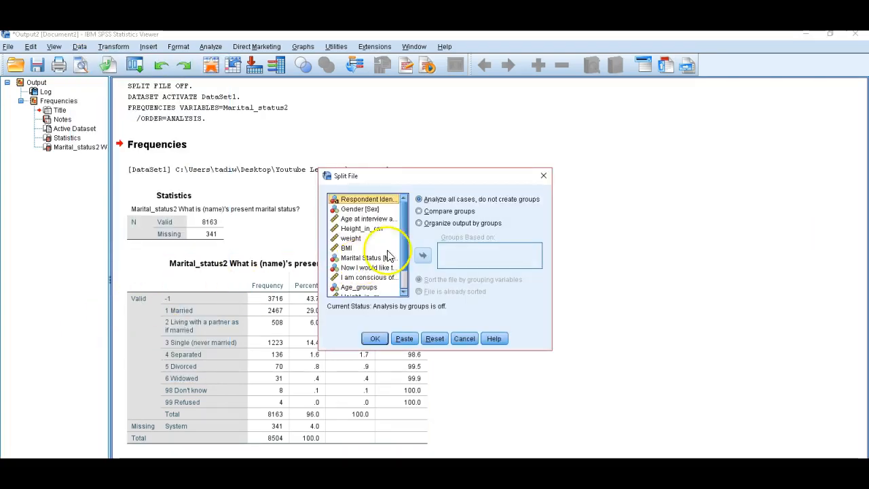
click(419, 224)
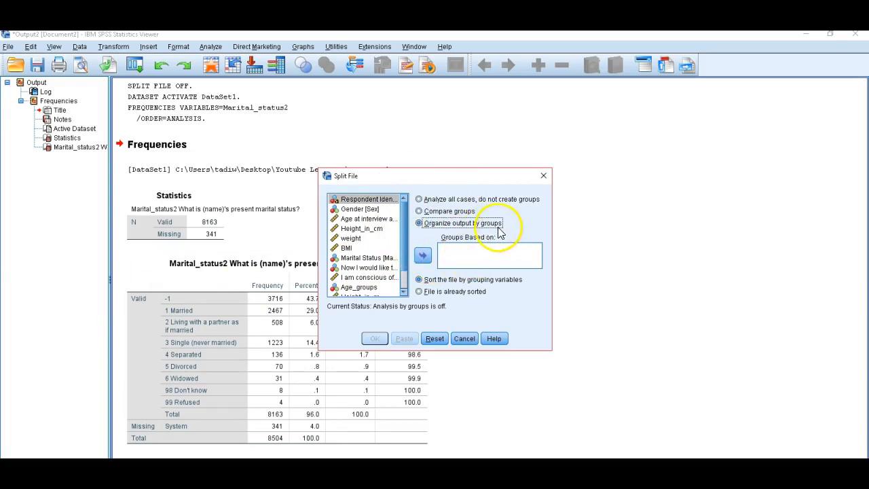
right_click(358, 202)
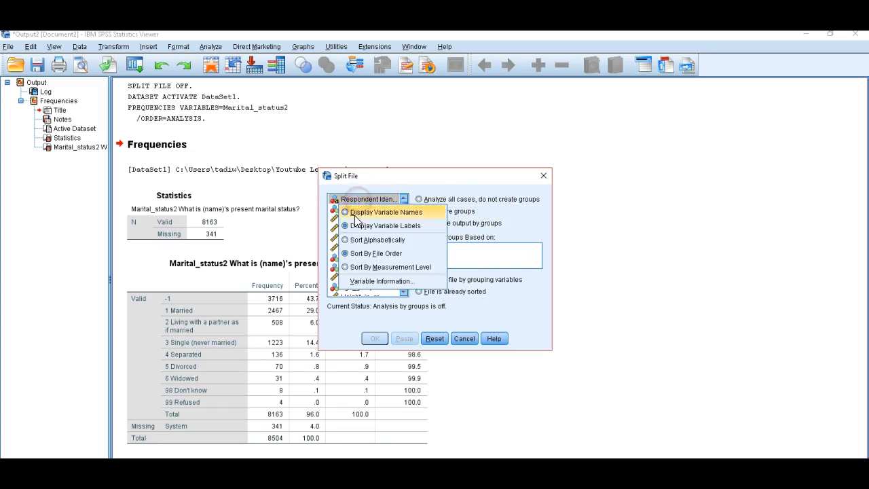
click(384, 212)
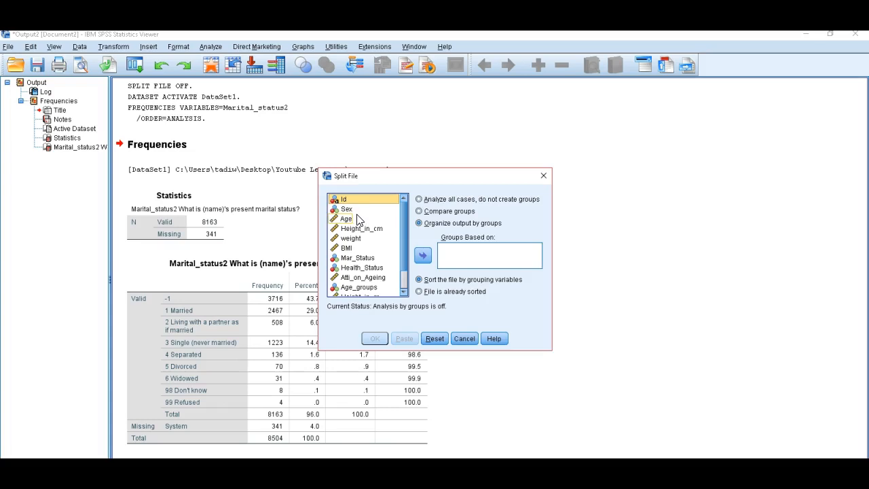
click(349, 210)
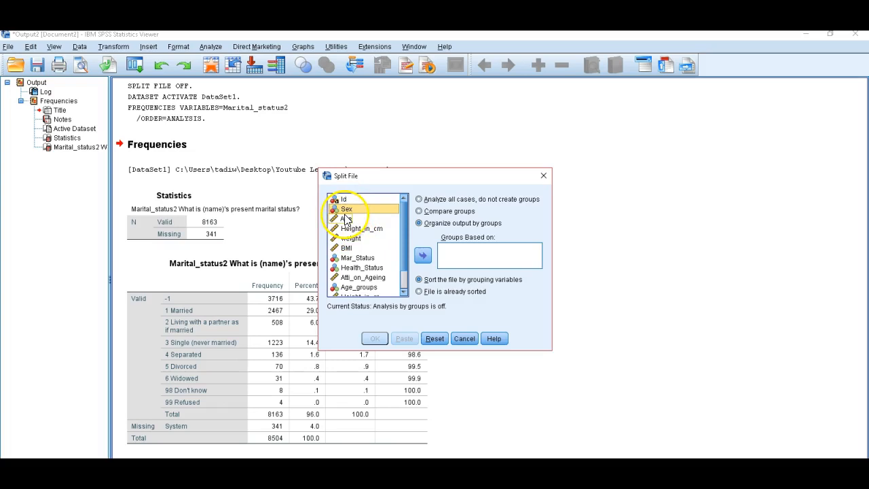
click(422, 255)
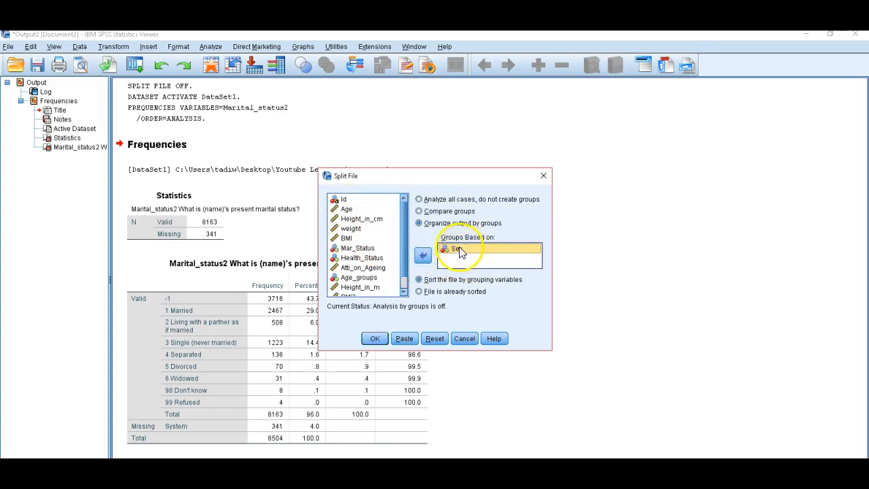
click(374, 339)
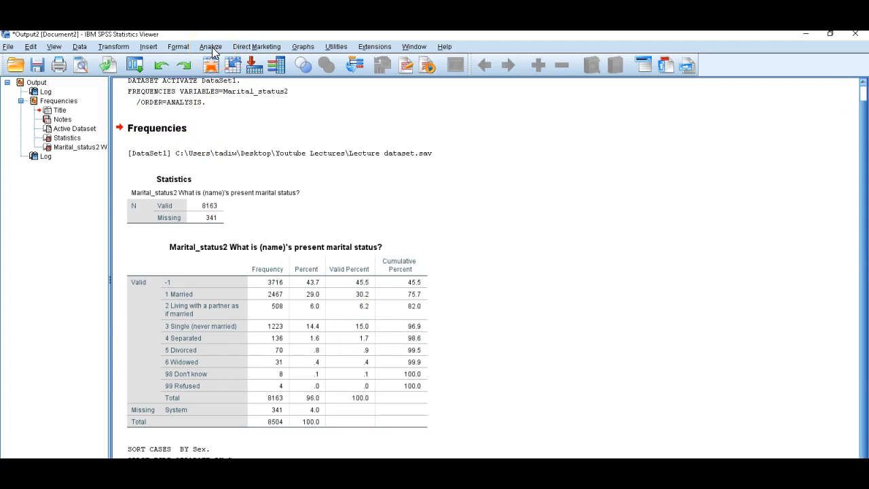
- Run Frequencies again for Marital_status2 with the split active, removing the variable from the analysis list and adding it back first
click(271, 284)
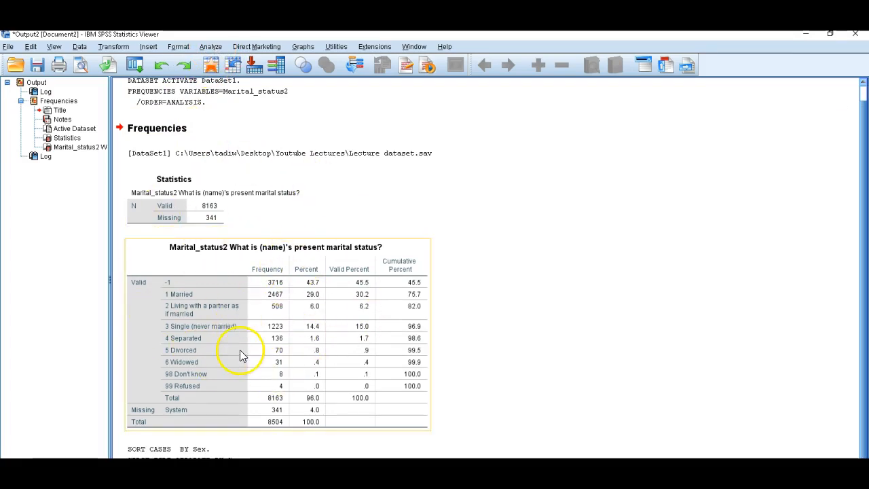
click(211, 46)
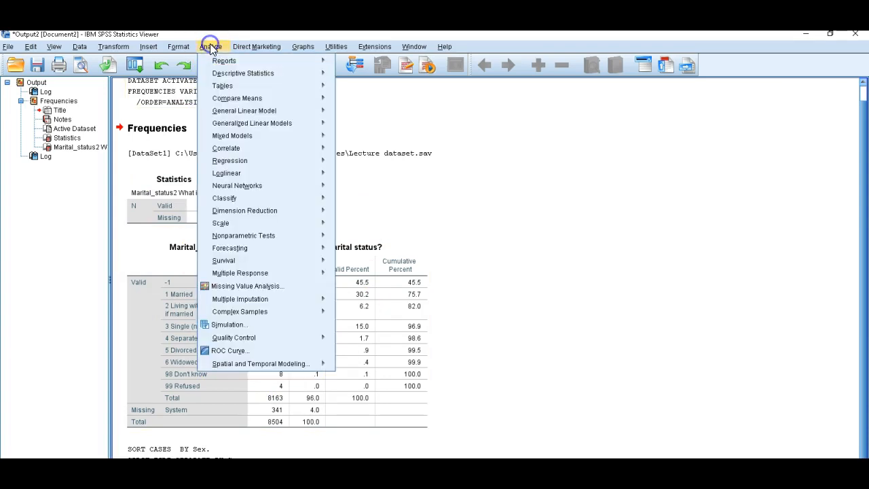
mouse_move(268, 74)
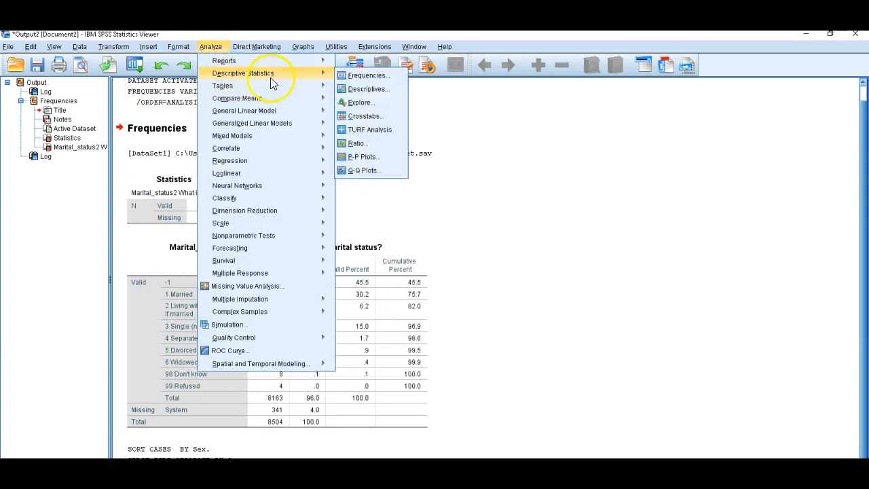
click(363, 76)
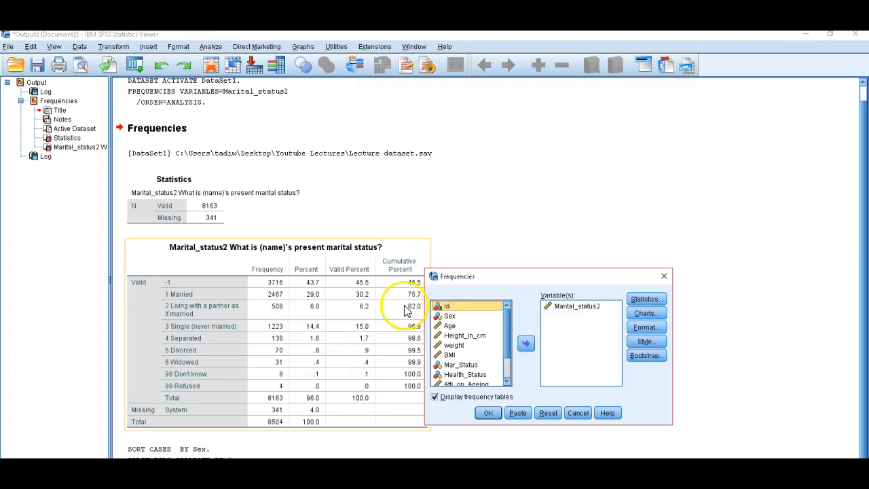
click(581, 314)
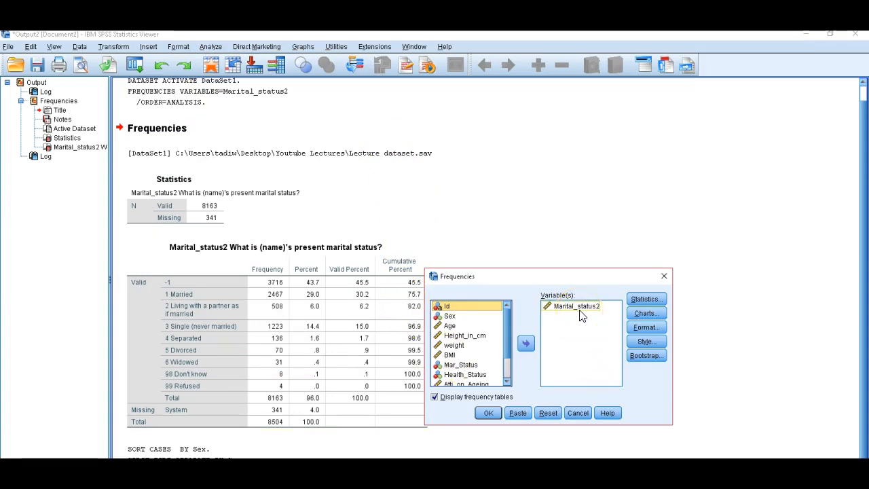
drag(583, 314, 566, 307)
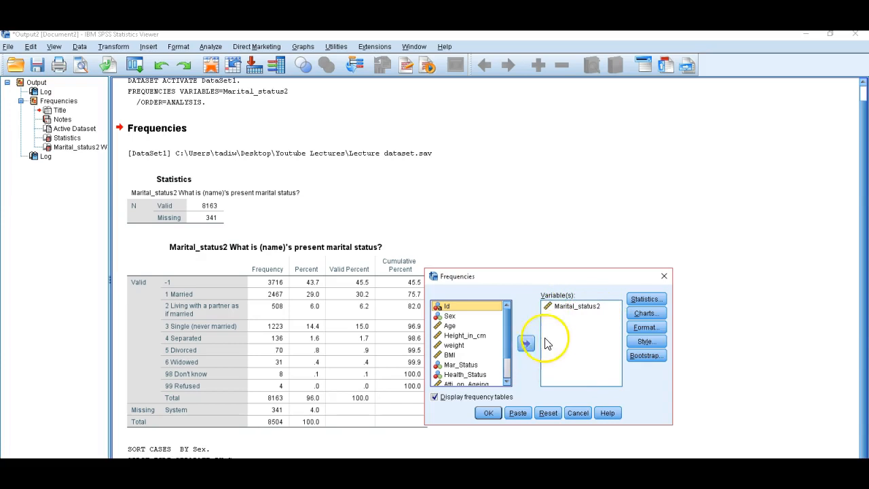
click(576, 306)
click(530, 346)
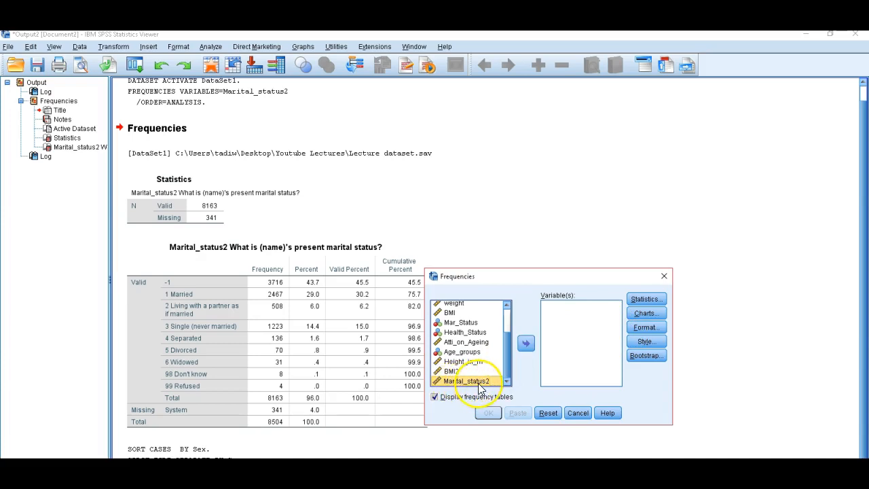
click(527, 350)
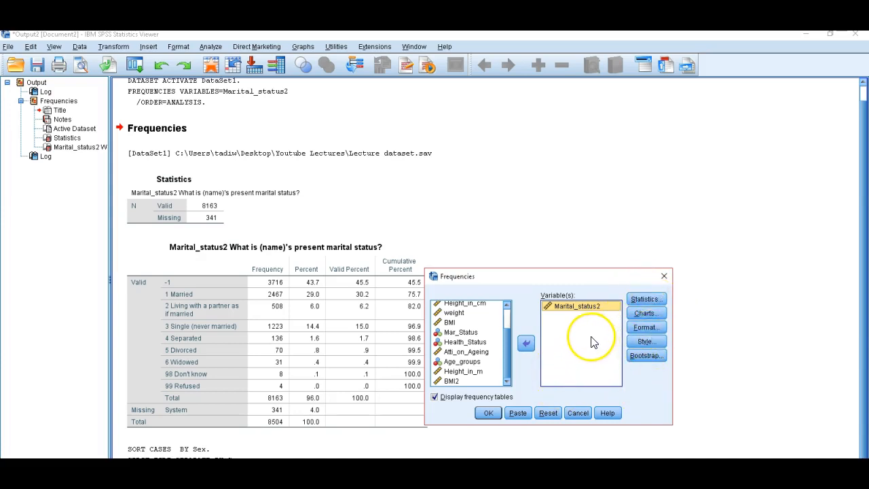
click(488, 413)
- Compare the valid and missing counts for Marital_status2 across the overall, Male and Female outputs
scroll(398, 333, down, 5)
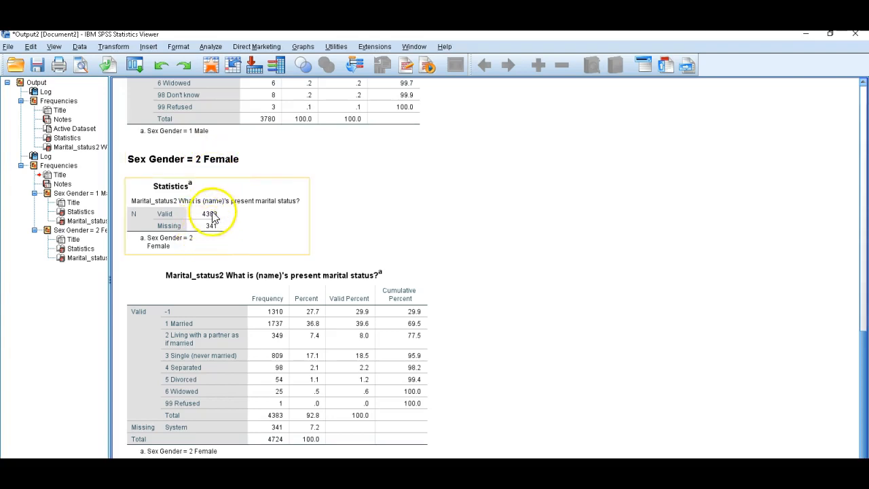
scroll(282, 253, up, 3)
scroll(280, 252, up, 7)
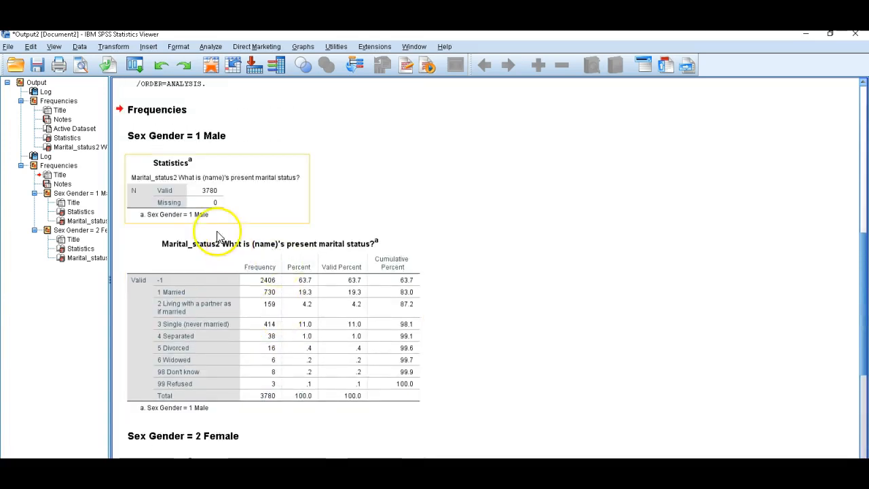
scroll(211, 191, up, 12)
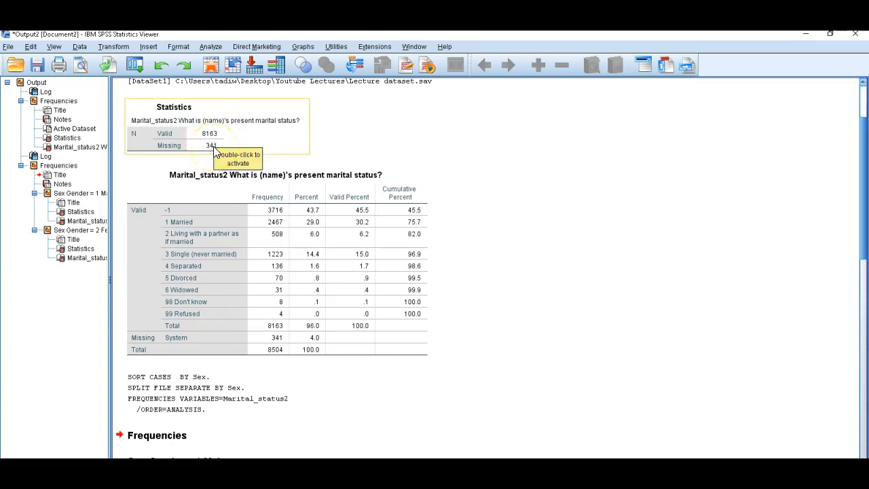
scroll(306, 333, down, 10)
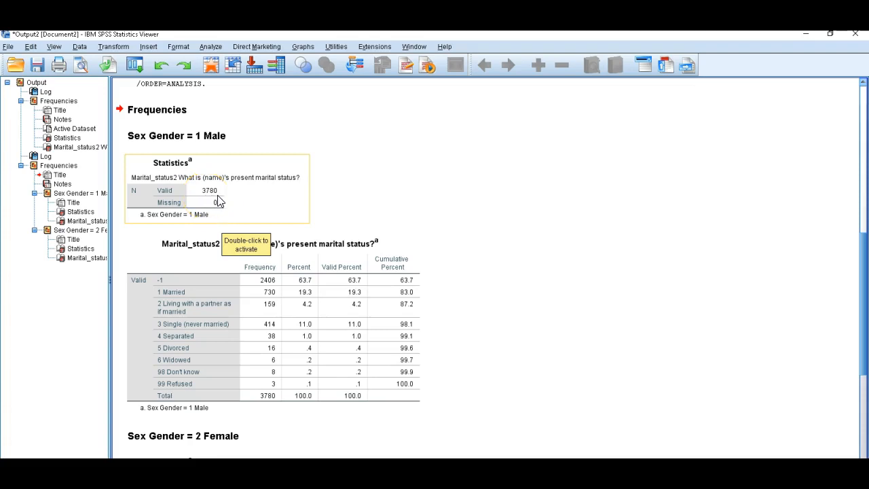
scroll(217, 195, up, 8)
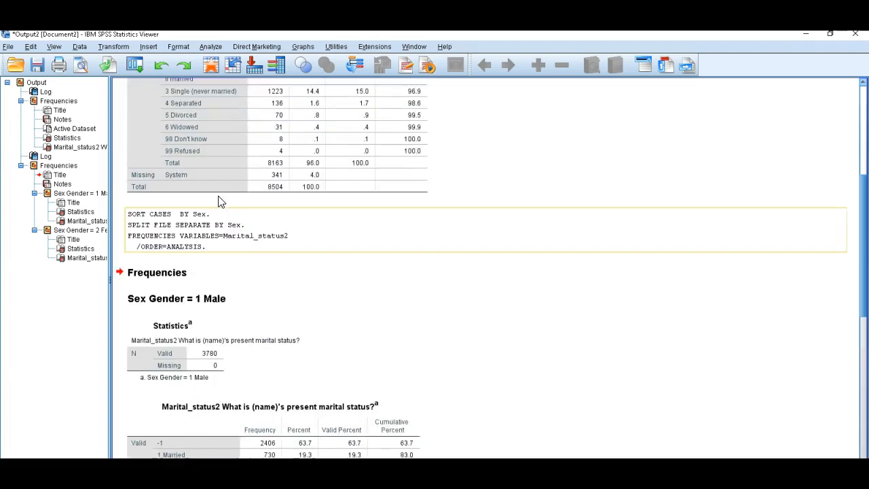
scroll(219, 197, up, 4)
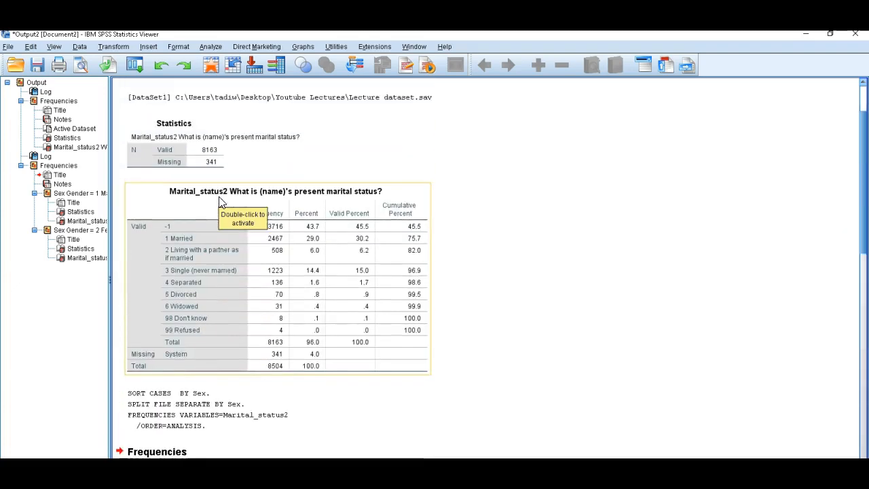
scroll(219, 200, down, 2)
scroll(249, 304, down, 20)
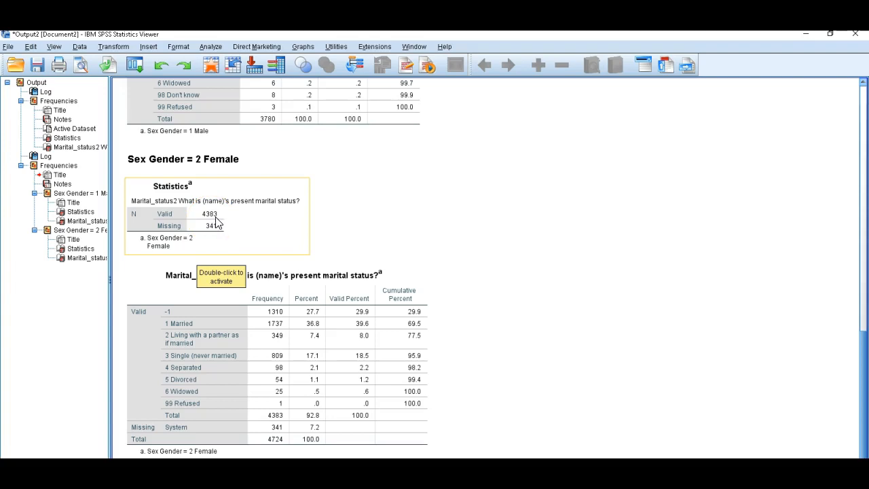
scroll(212, 216, up, 5)
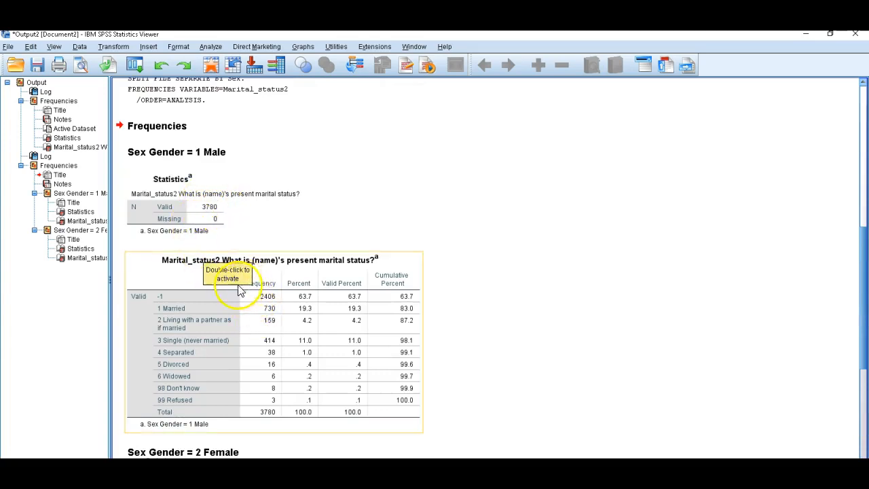
scroll(252, 302, down, 3)
scroll(260, 287, down, 3)
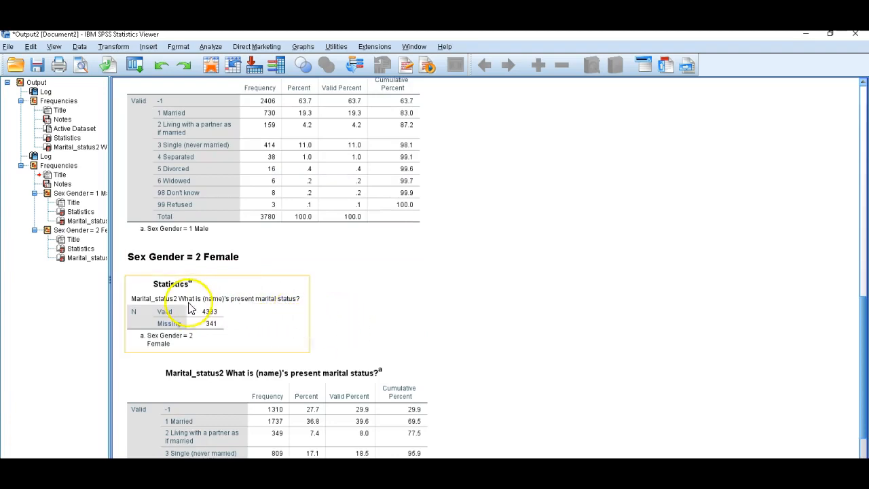
- Compare the missing counts and marital status category frequencies between the Male and Female outputs
scroll(257, 298, down, 1)
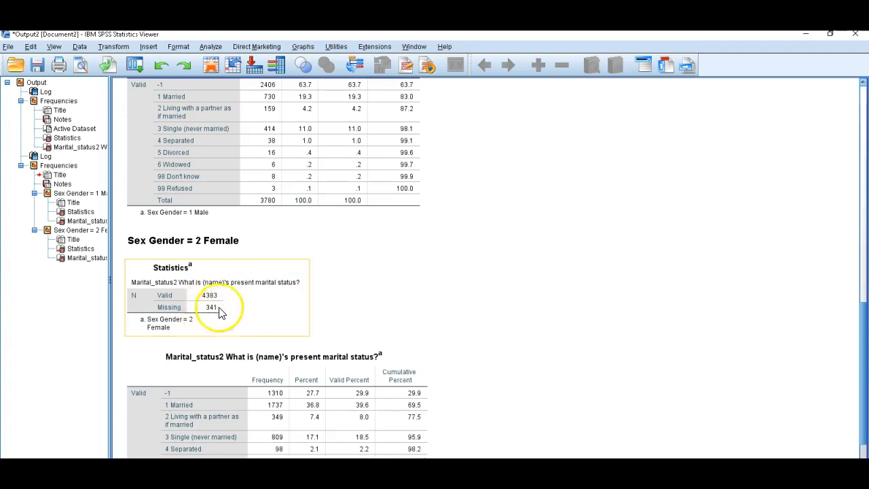
scroll(219, 292, up, 10)
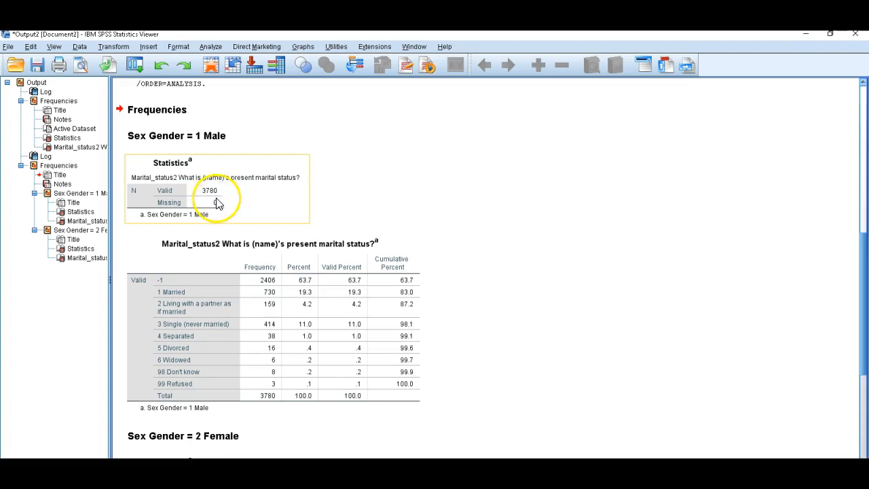
scroll(220, 207, down, 3)
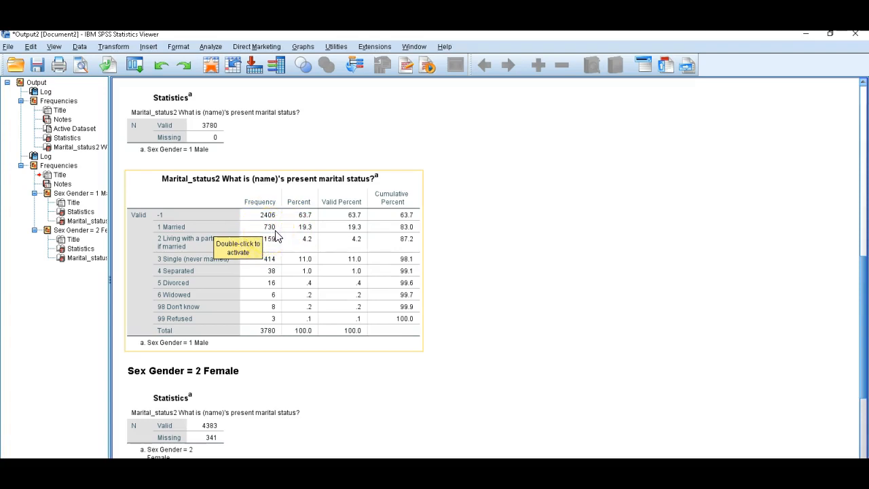
scroll(285, 245, down, 5)
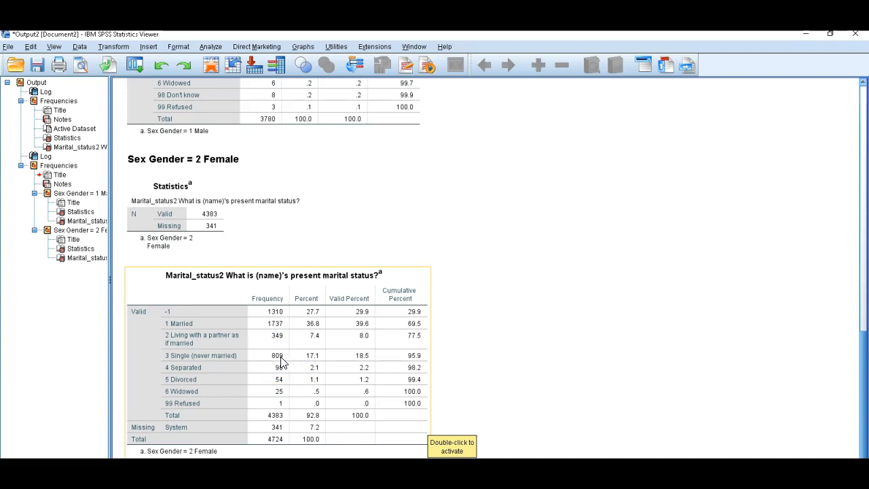
scroll(282, 362, up, 6)
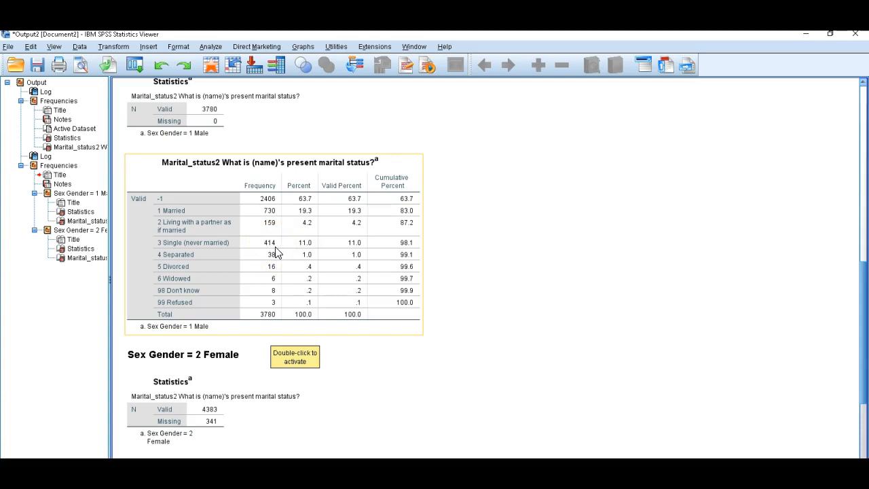
scroll(320, 369, down, 5)
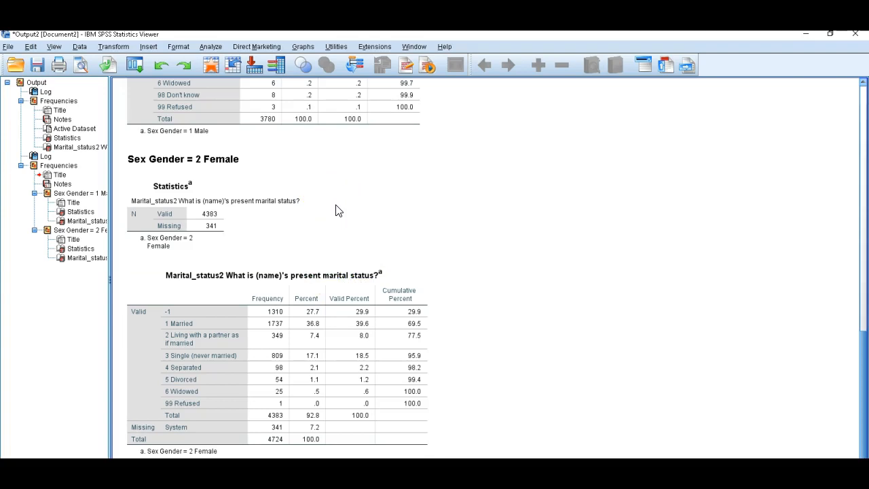
scroll(334, 430, up, 3)
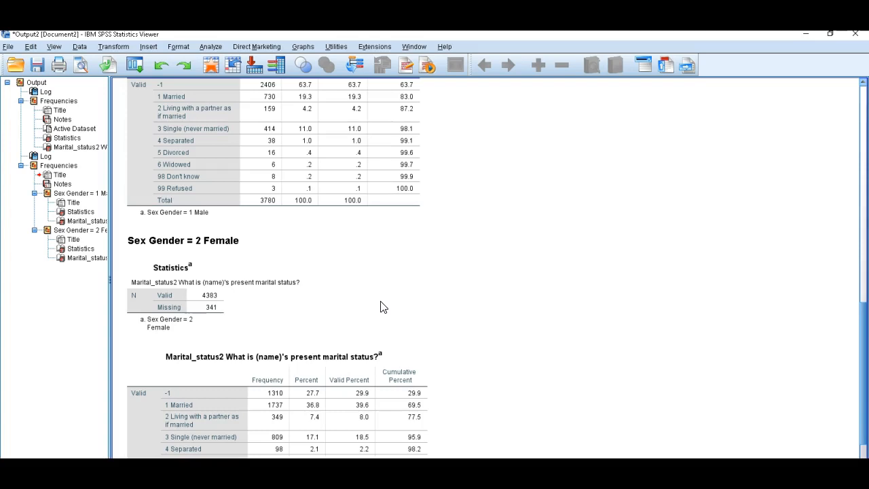
- Reset the Split File settings so that all cases are analyzed without grouping by Sex
click(78, 48)
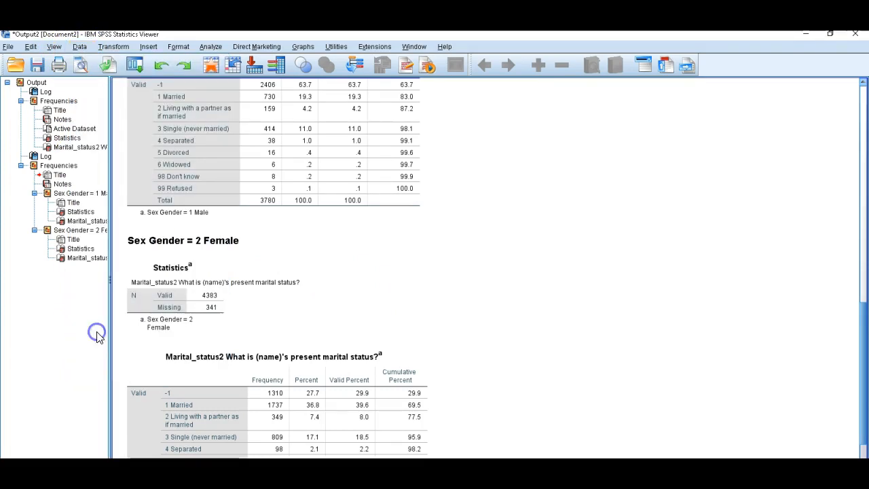
click(97, 331)
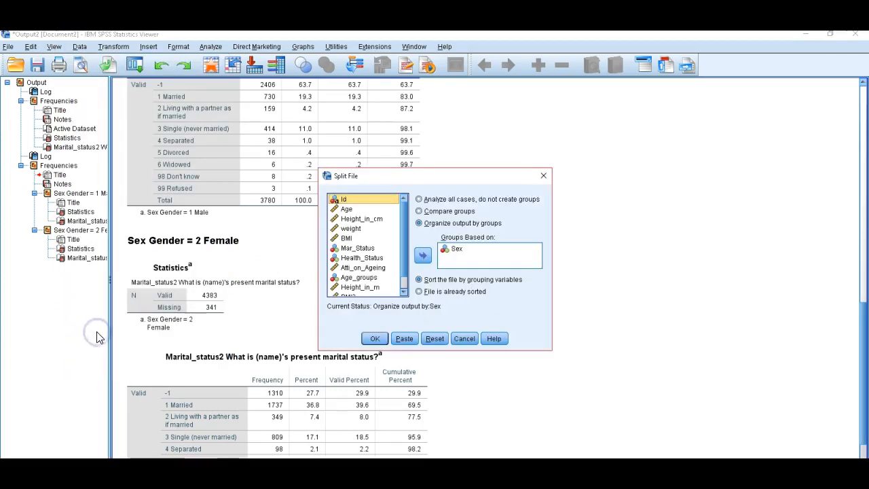
click(438, 339)
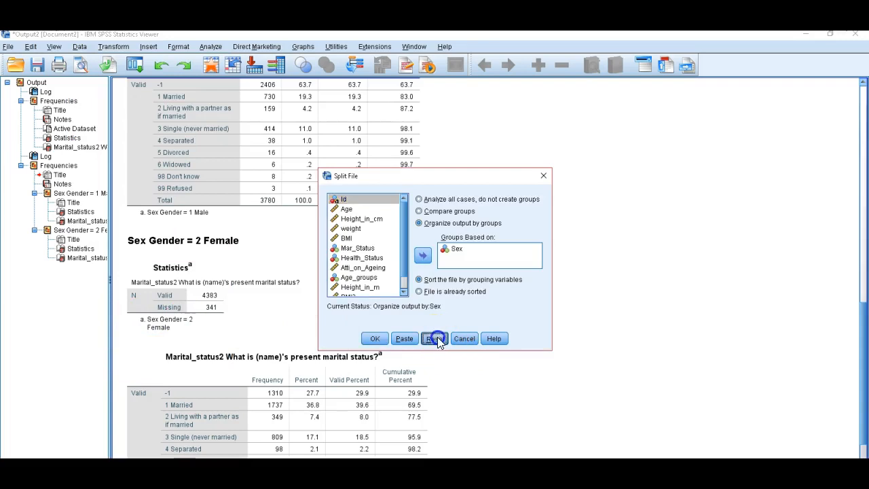
click(375, 339)
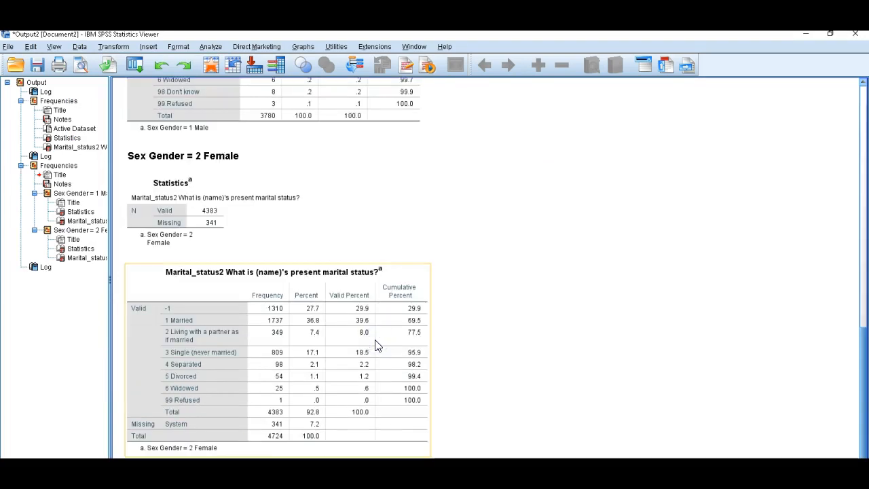
click(468, 370)
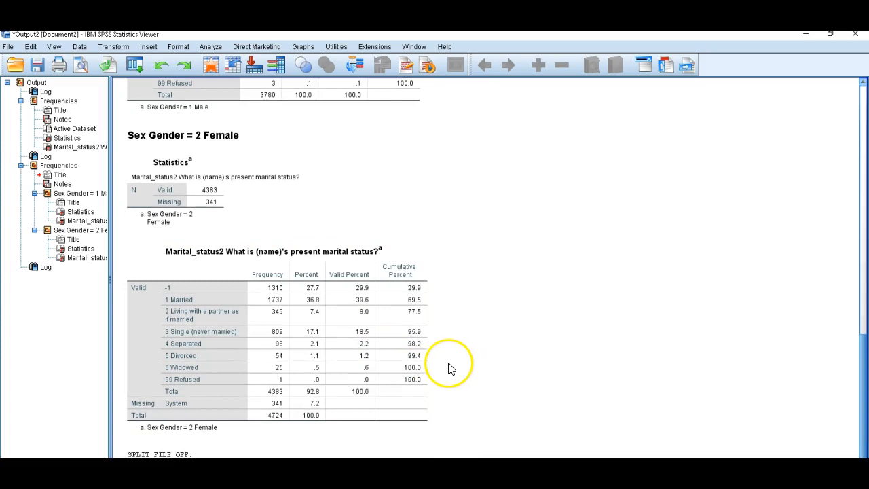
- Run Frequencies for Marital_status2 again on the unsplit file and view the new output tables
click(211, 47)
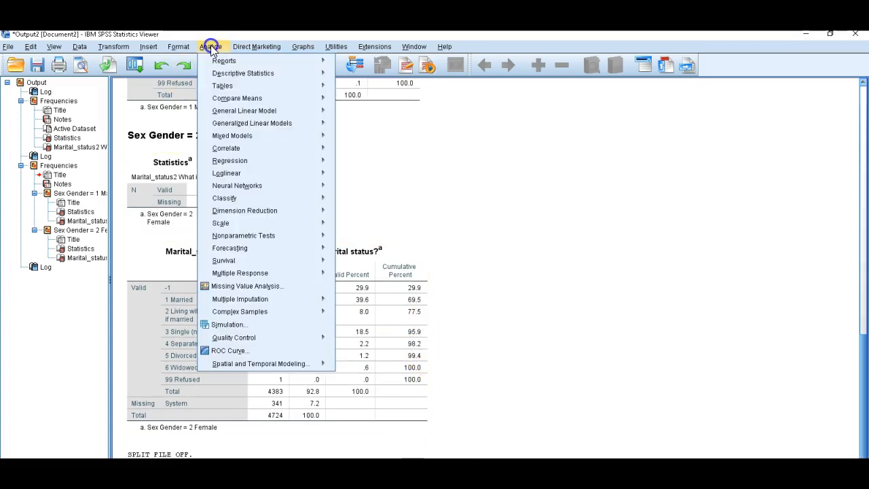
mouse_move(212, 71)
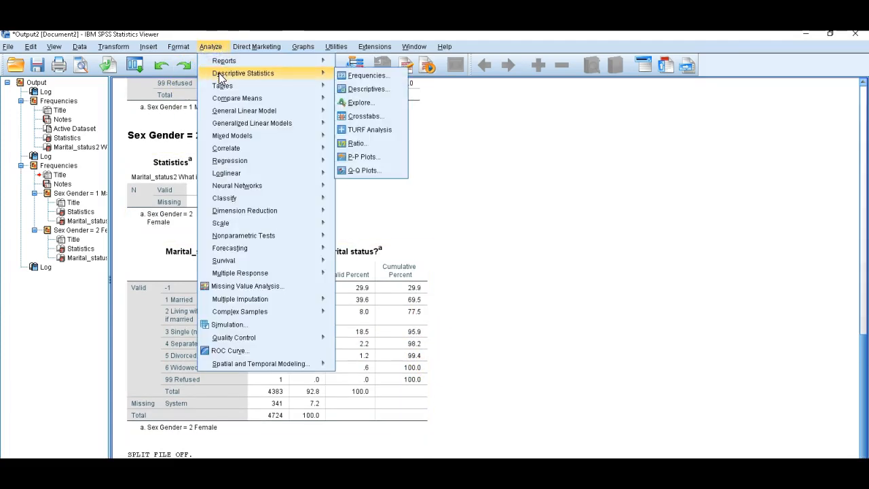
click(359, 76)
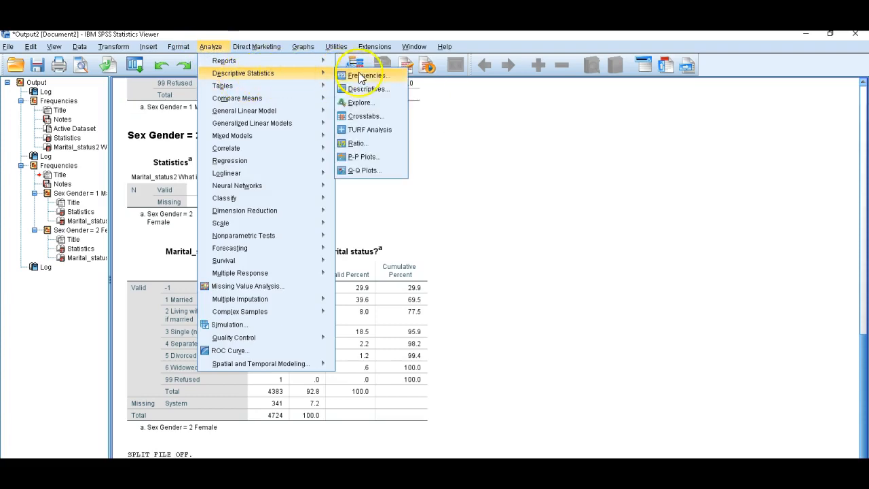
click(486, 414)
scroll(462, 367, down, 1)
scroll(272, 341, up, 2)
scroll(217, 322, down, 2)
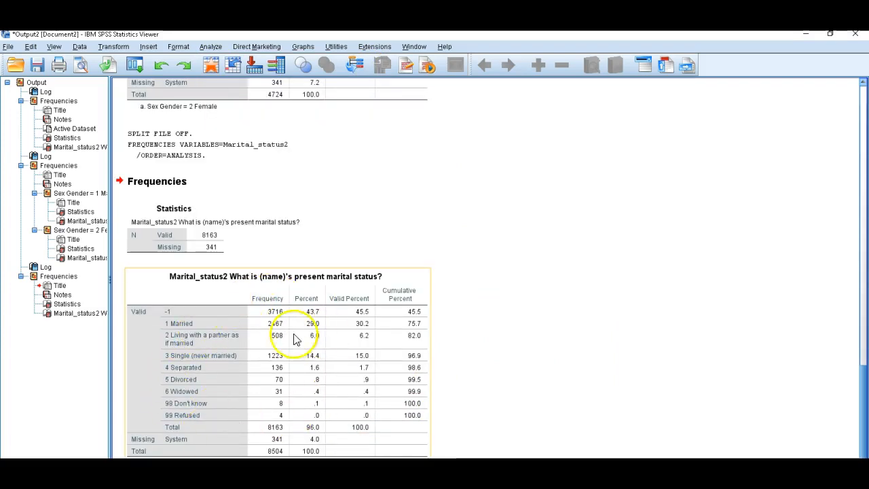
- Compare the new unsplit Marital_status2 output with the first overall statistics and frequency table
scroll(299, 342, up, 8)
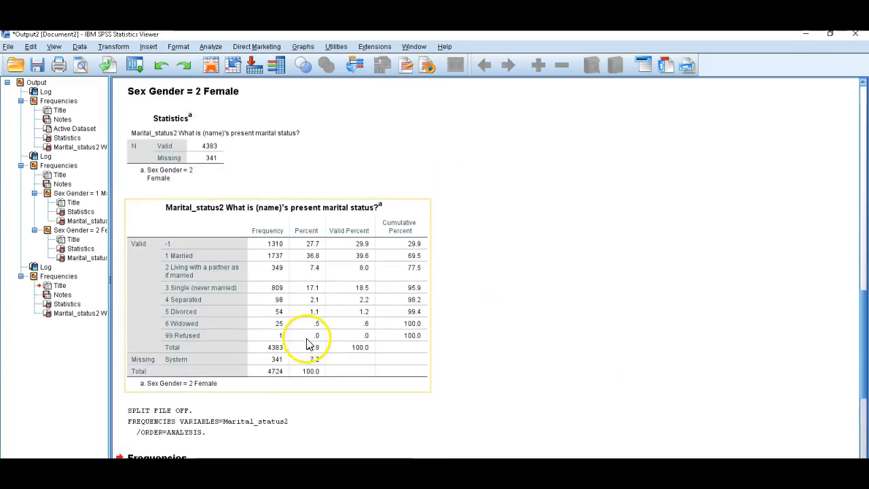
scroll(308, 345, up, 19)
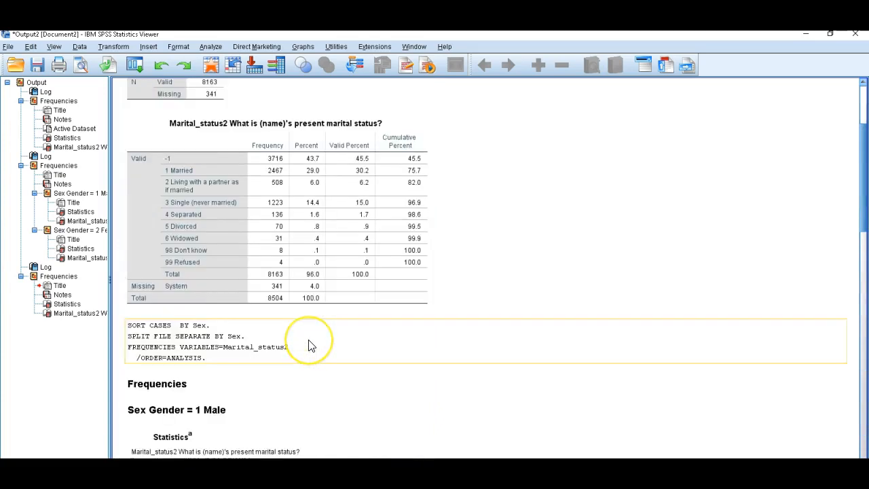
scroll(309, 345, up, 3)
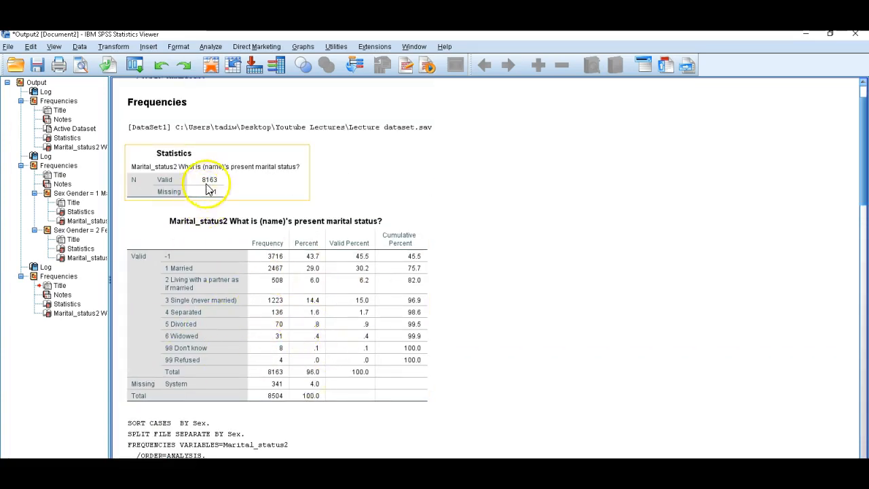
scroll(421, 370, down, 1)
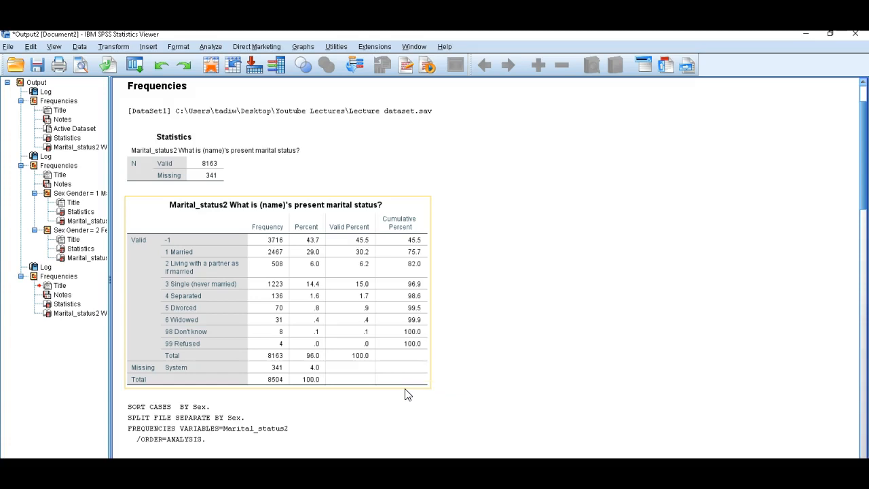
click(405, 395)
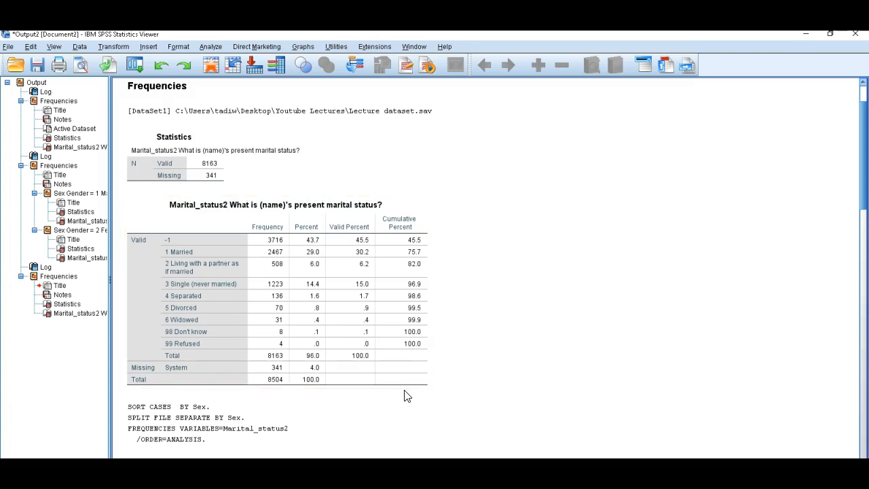